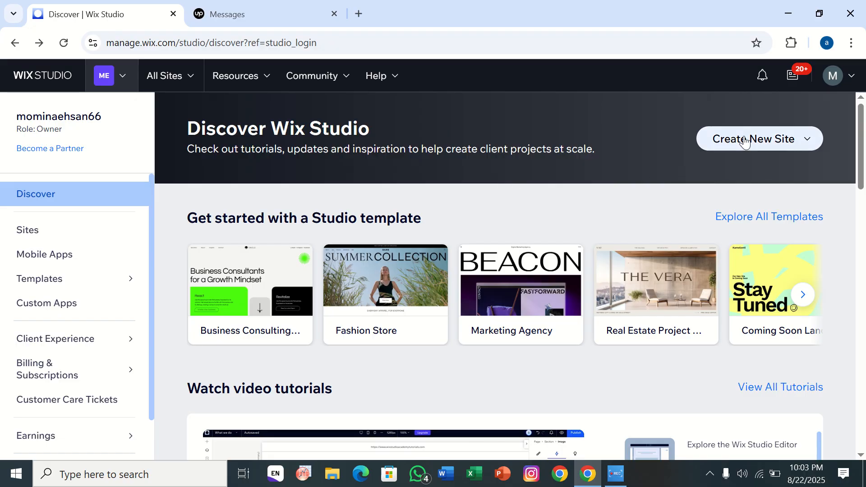
Step: Start a new site from a Studio template and open the Digital Marketing Agency template preview
left_click(808, 144)
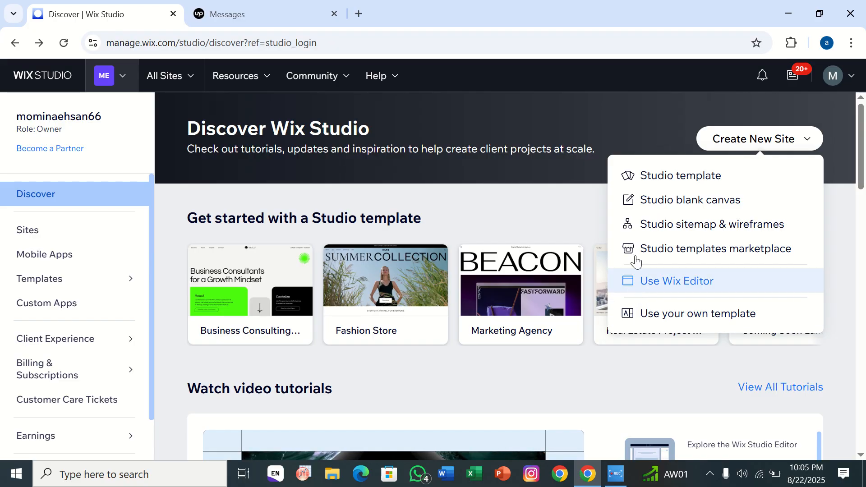
left_click(668, 185)
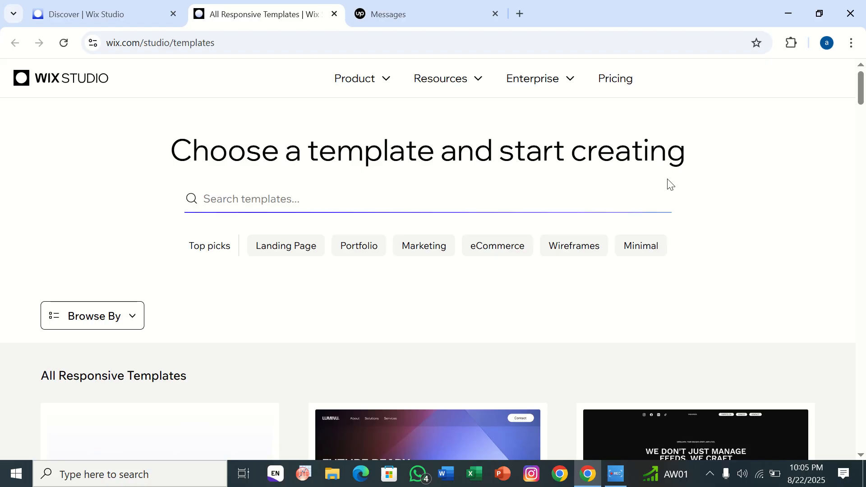
scroll(569, 340, "down", 10)
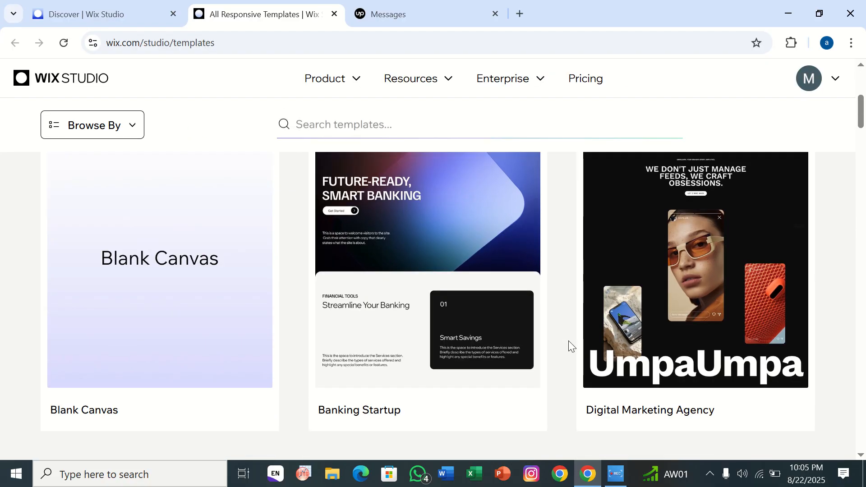
scroll(569, 341, "down", 4)
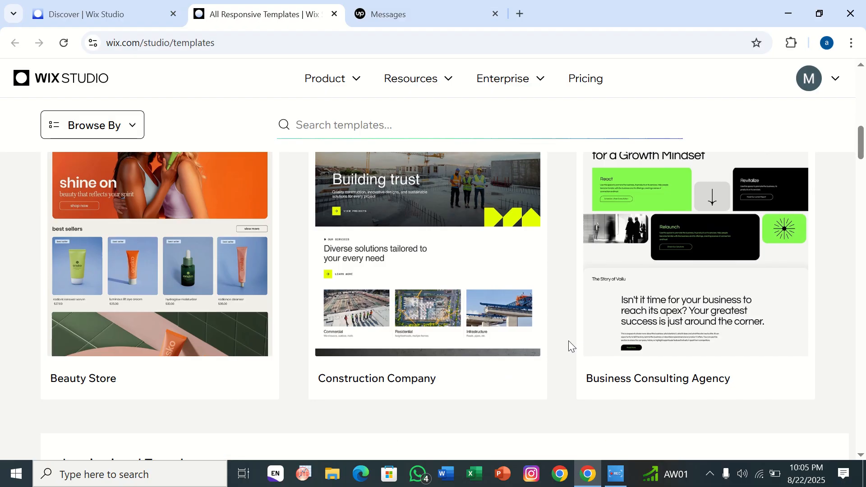
scroll(568, 340, "up", 5)
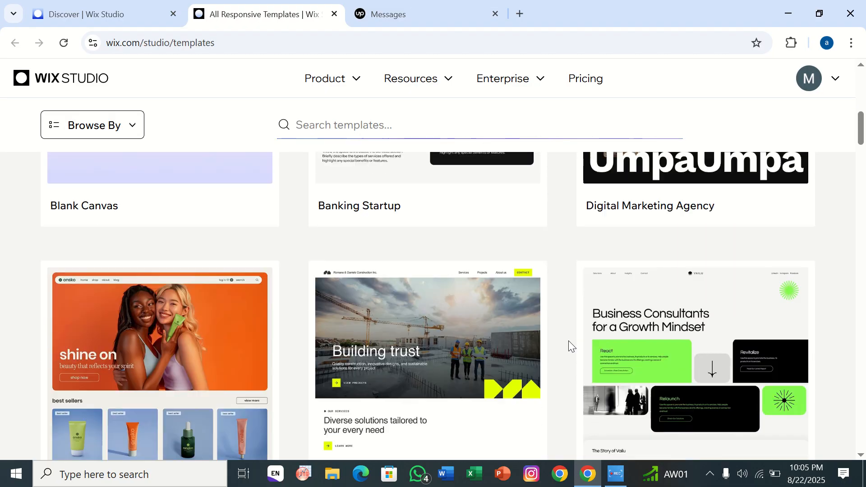
scroll(576, 137, "up", 4)
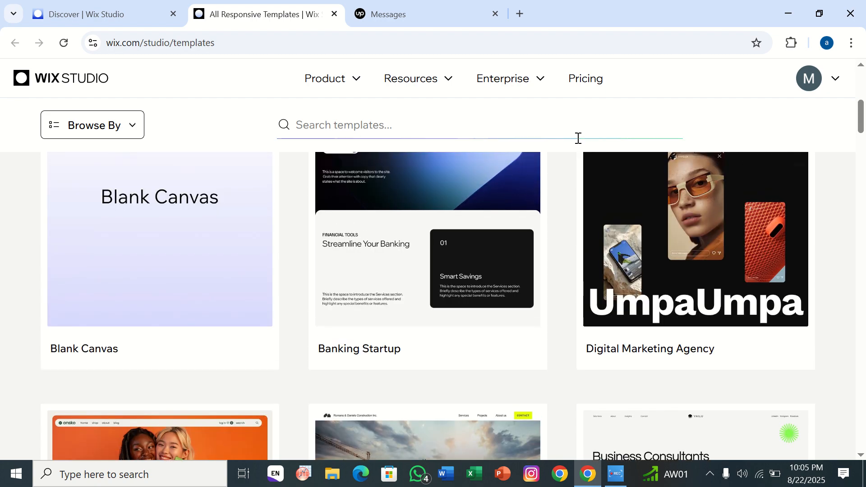
left_click(684, 209)
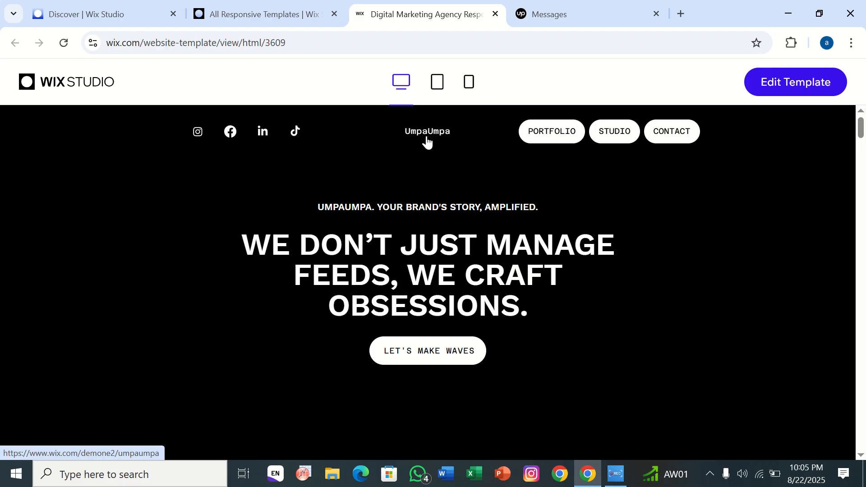
Step: Examine the template preview in its desktop, tablet and mobile layouts, down to the footer in the mobile layout
scroll(410, 221, "down", 3)
scroll(411, 222, "down", 5)
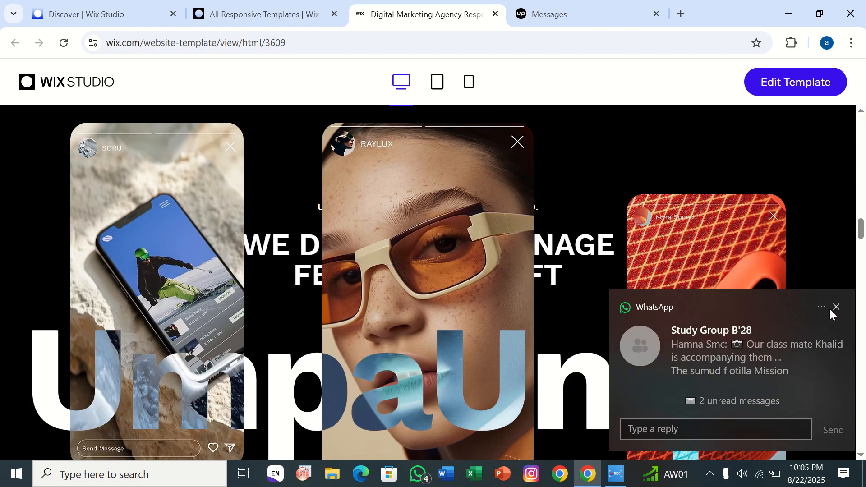
left_click(830, 310)
scroll(337, 263, "down", 3)
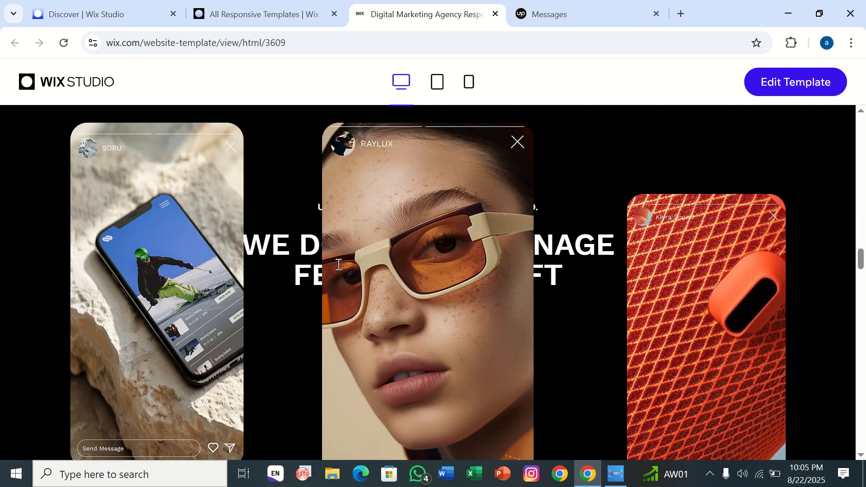
scroll(337, 266, "down", 5)
left_click(433, 87)
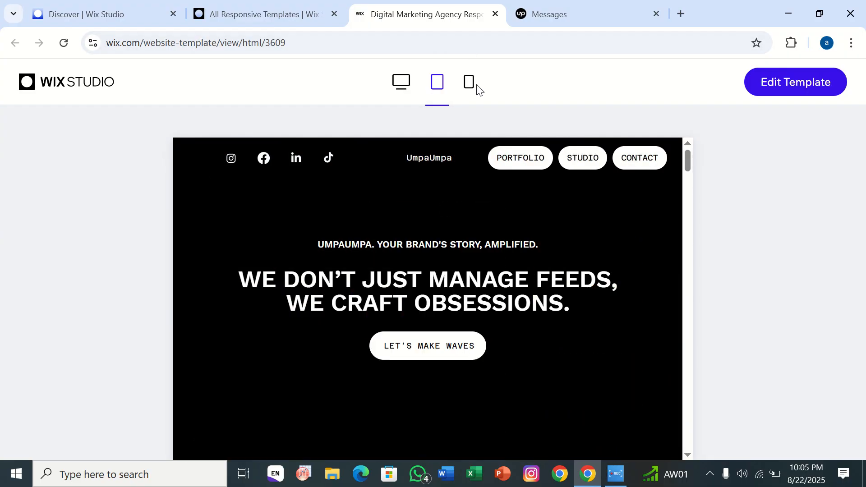
left_click(470, 87)
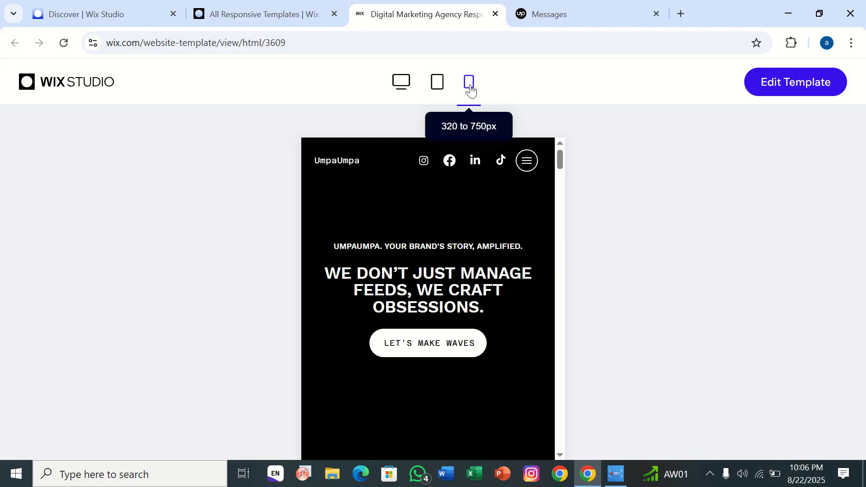
scroll(464, 290, "down", 20)
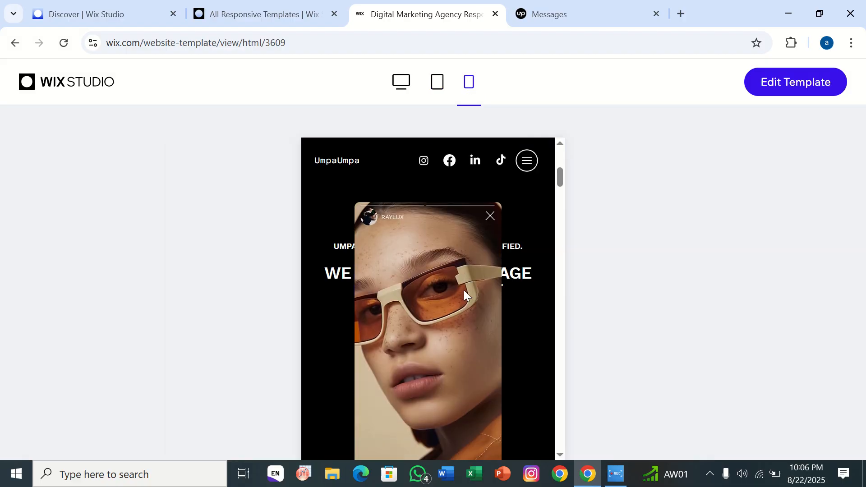
scroll(463, 291, "down", 20)
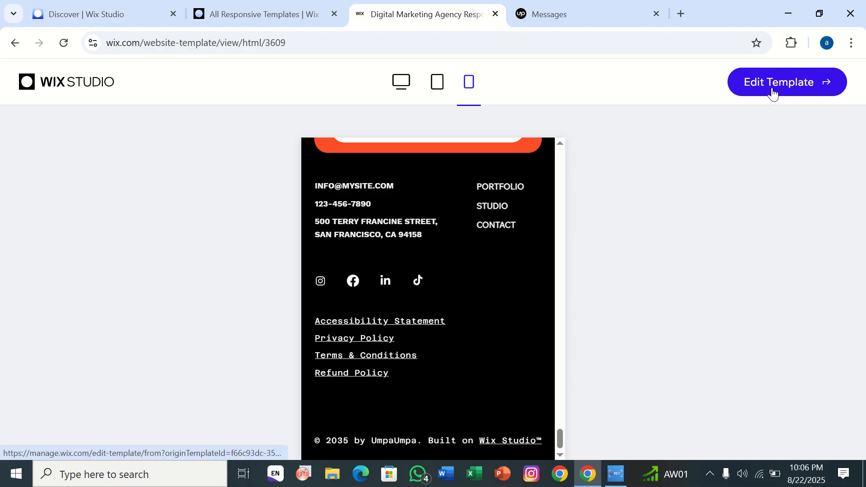
Step: Open the template for editing and delete the headline content from the Welcome section
left_click(773, 88)
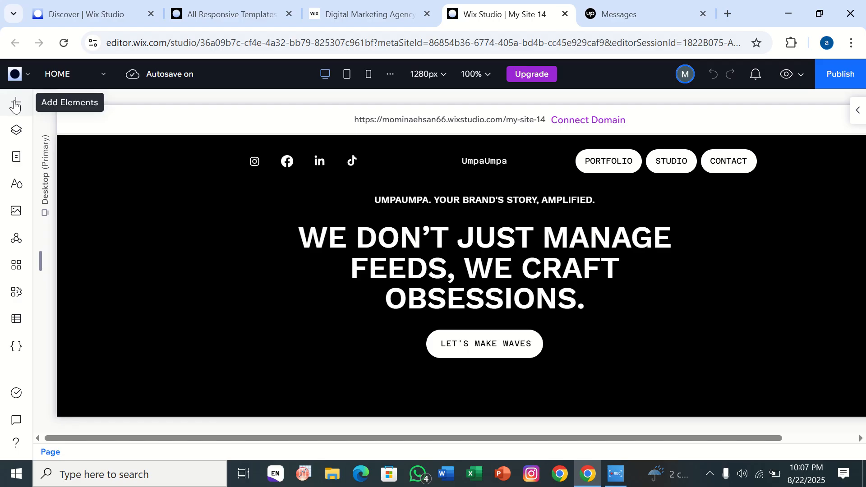
left_click(410, 238)
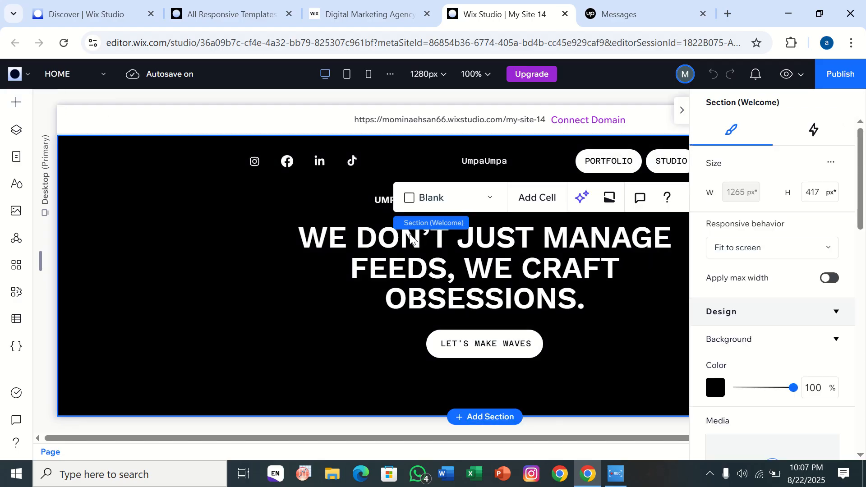
left_click(454, 262)
key("Delete")
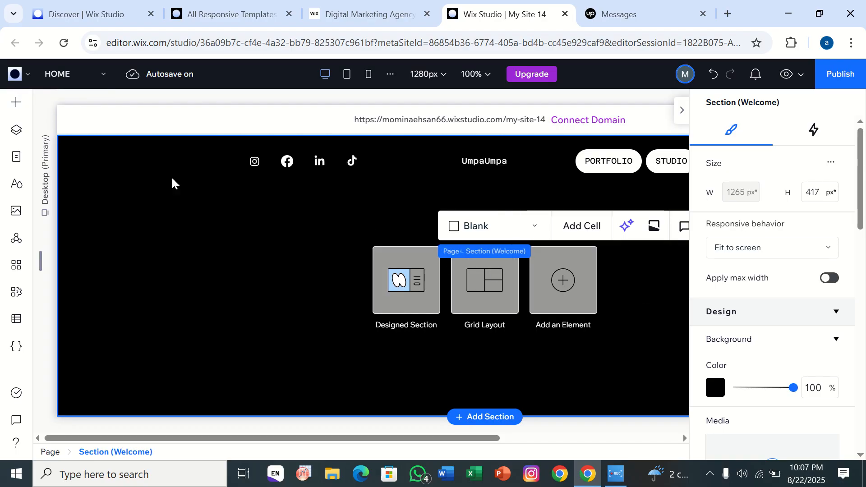
Step: Add the HELLO text mask element to the emptied Welcome section
left_click(17, 103)
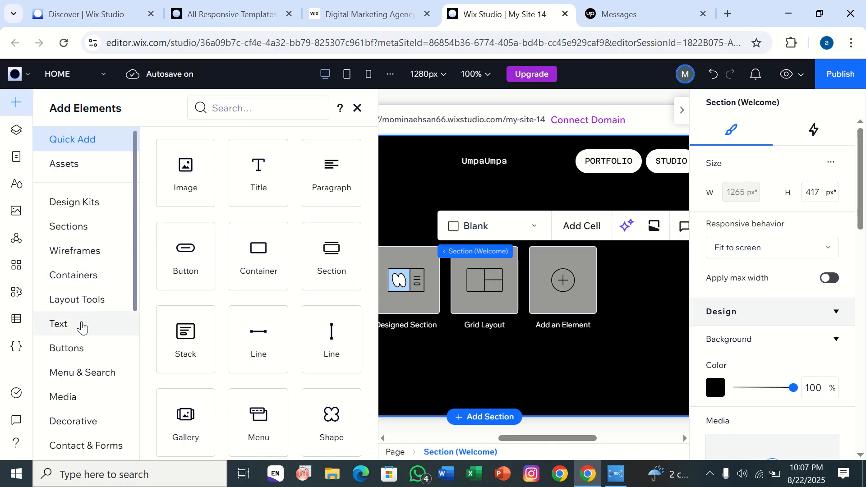
left_click(81, 328)
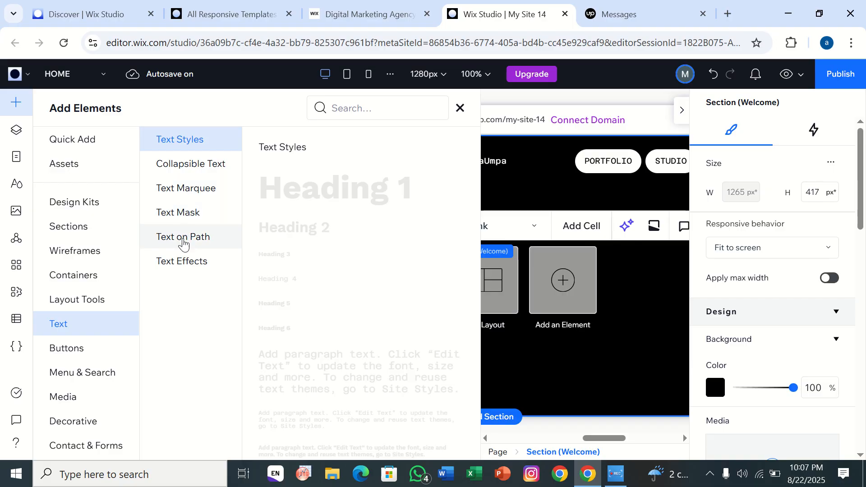
left_click(190, 219)
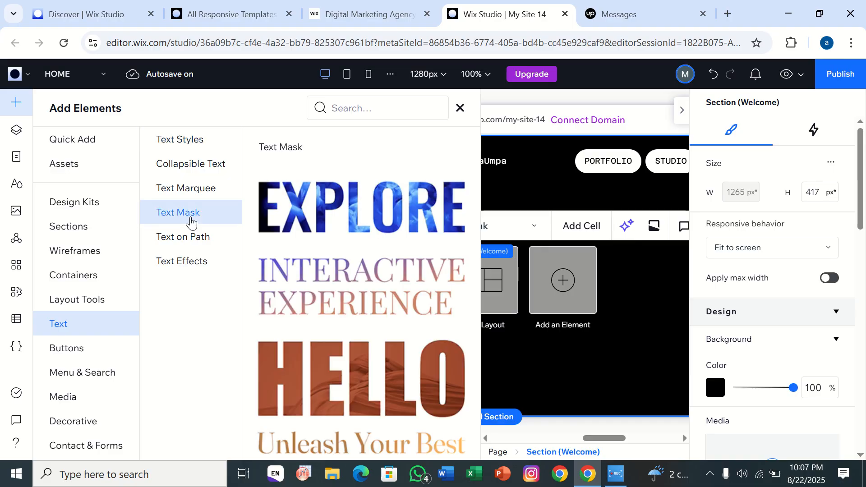
scroll(374, 316, "down", 2)
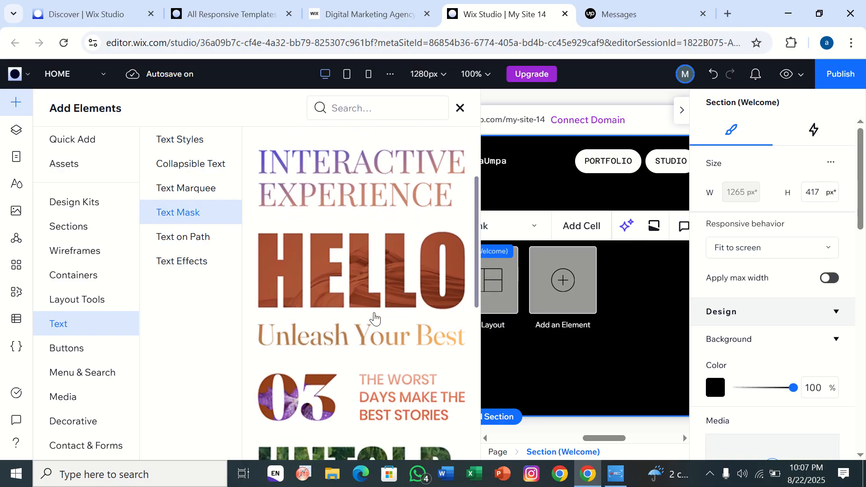
left_click(375, 319)
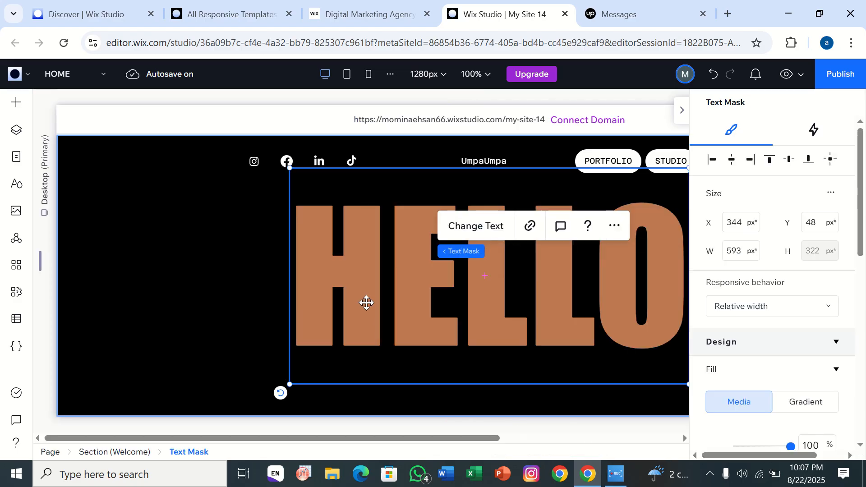
Step: Place the HELLO text mask at about X 238 px against the section's top edge and set its responsive behavior to Fixed
left_click_drag(367, 302, 296, 291)
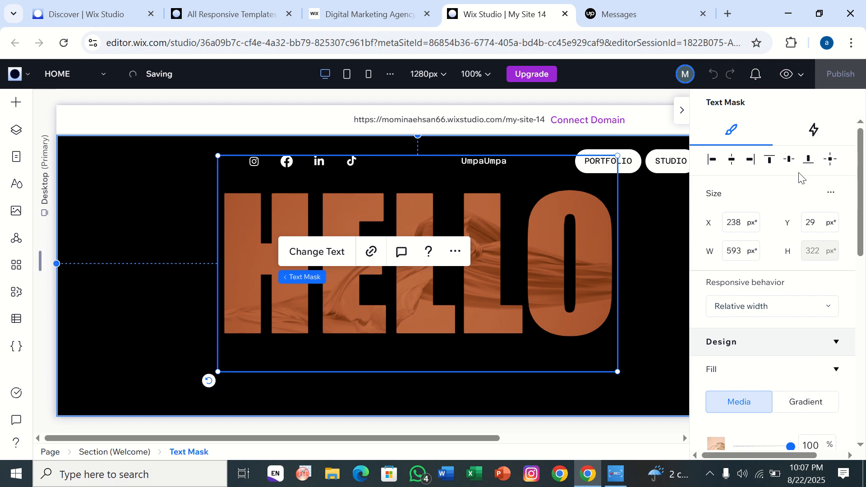
left_click(775, 165)
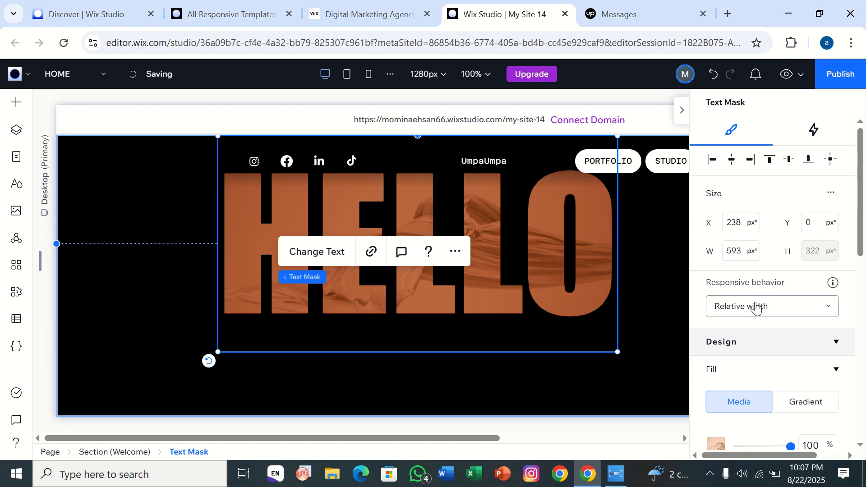
left_click(754, 306)
left_click(748, 332)
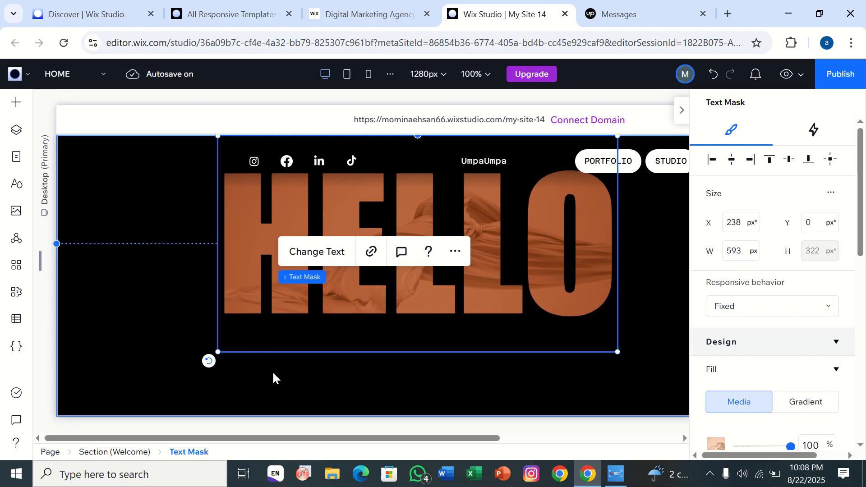
scroll(68, 239, "down", 1)
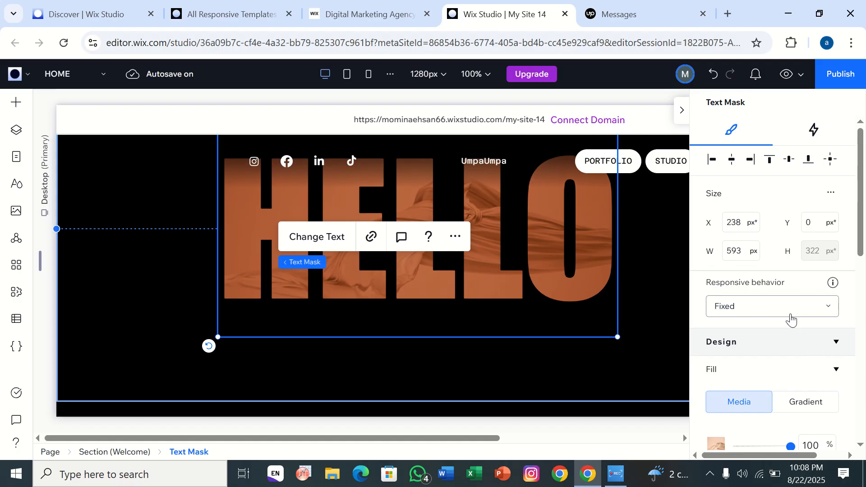
left_click(787, 312)
left_click(784, 310)
left_click(783, 309)
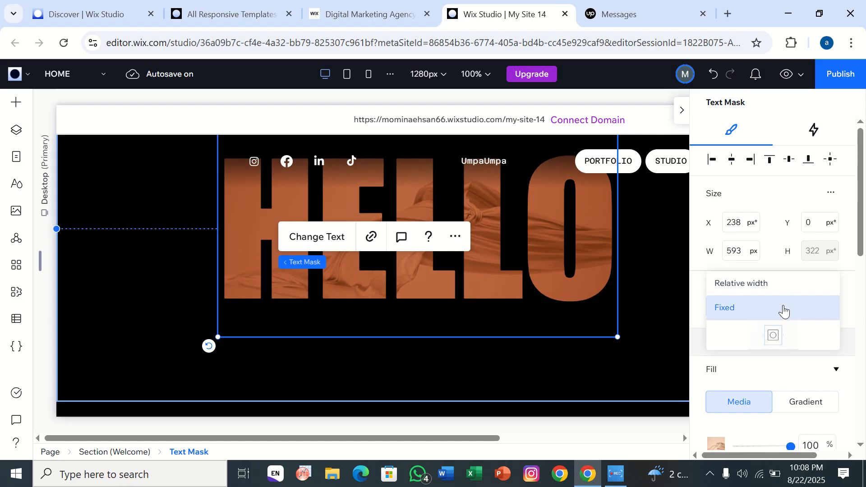
left_click(776, 375)
Step: Fill the HELLO text mask with the Layered Rock Formations video from the Wix media library
scroll(776, 375, "down", 3)
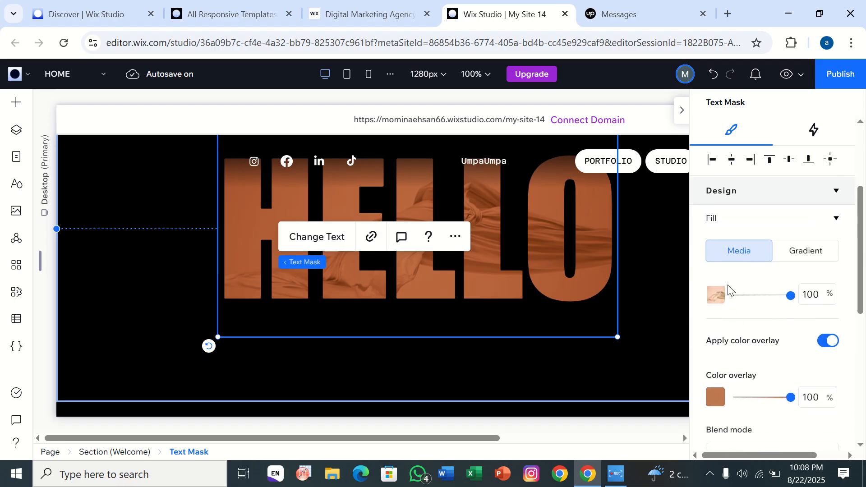
left_click(717, 295)
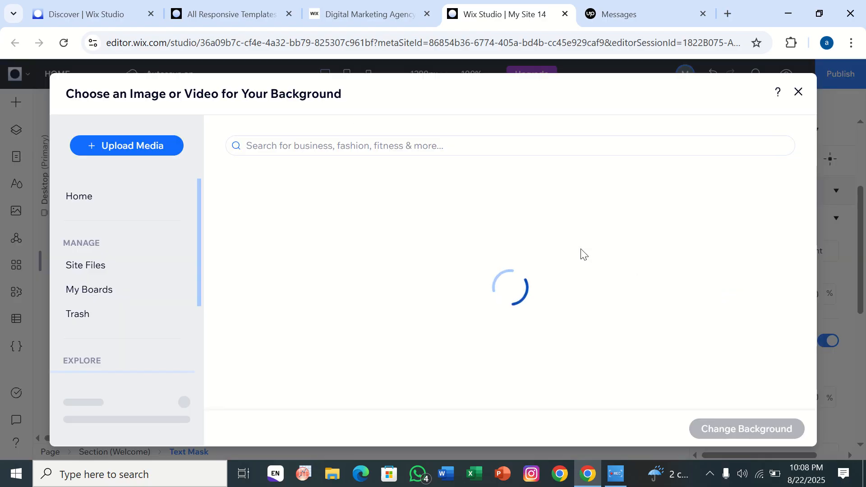
scroll(495, 328, "down", 5)
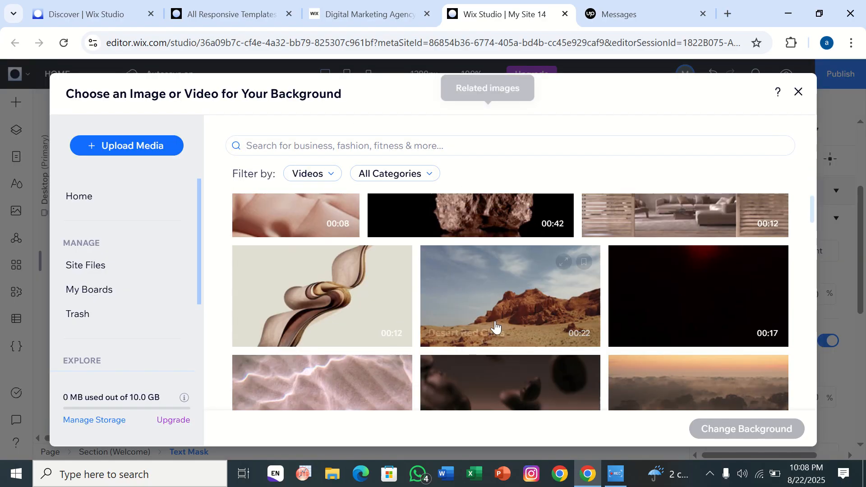
scroll(495, 326, "down", 6)
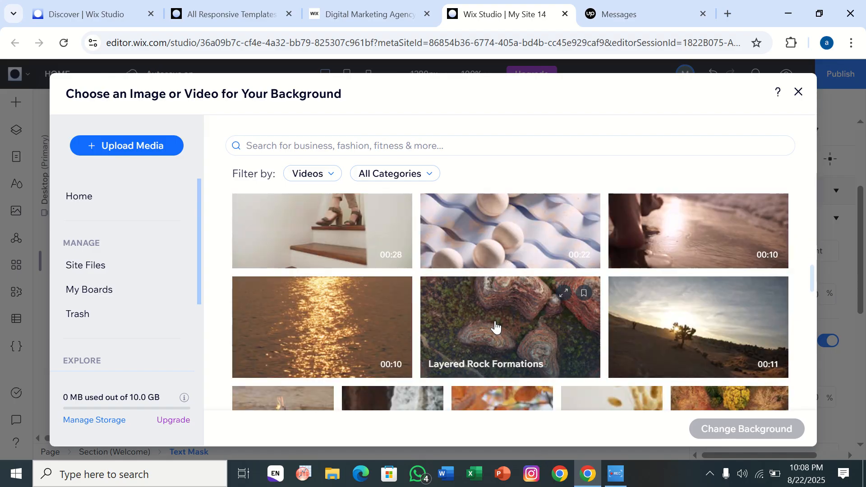
left_click(495, 299)
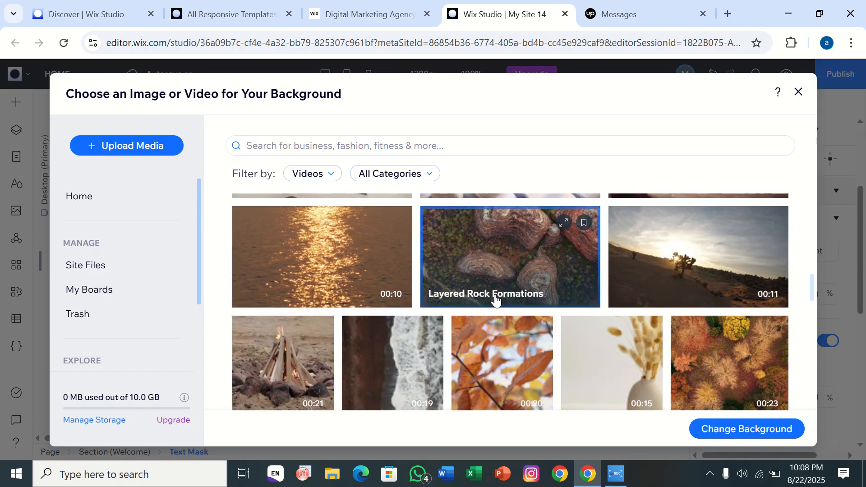
left_click(742, 430)
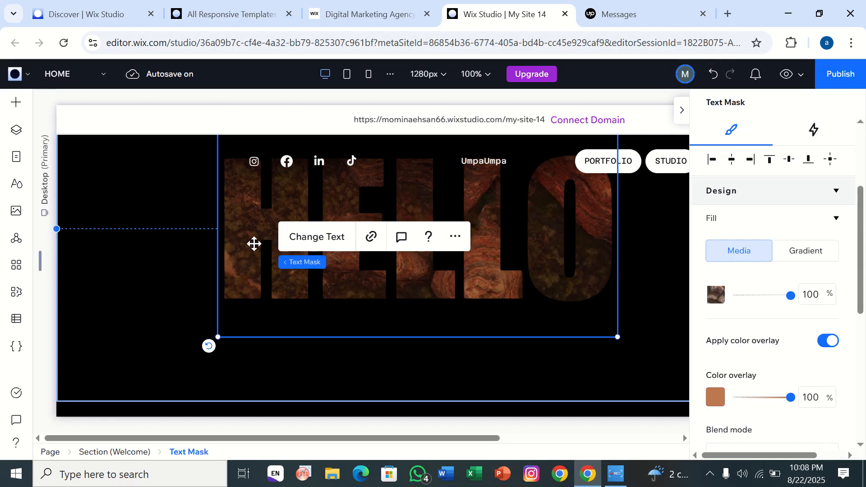
Step: Replace the HELLO text mask's media fill with the Autumn Forest Aerial video
left_click(717, 296)
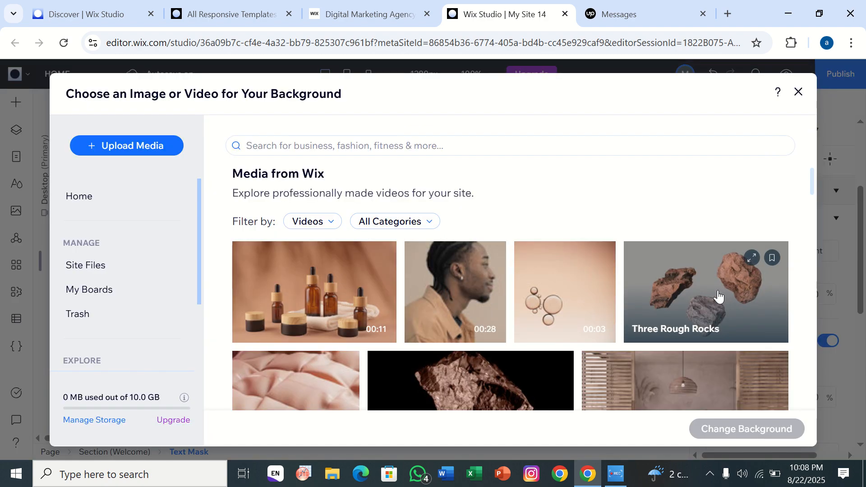
scroll(672, 318, "down", 5)
scroll(673, 316, "down", 5)
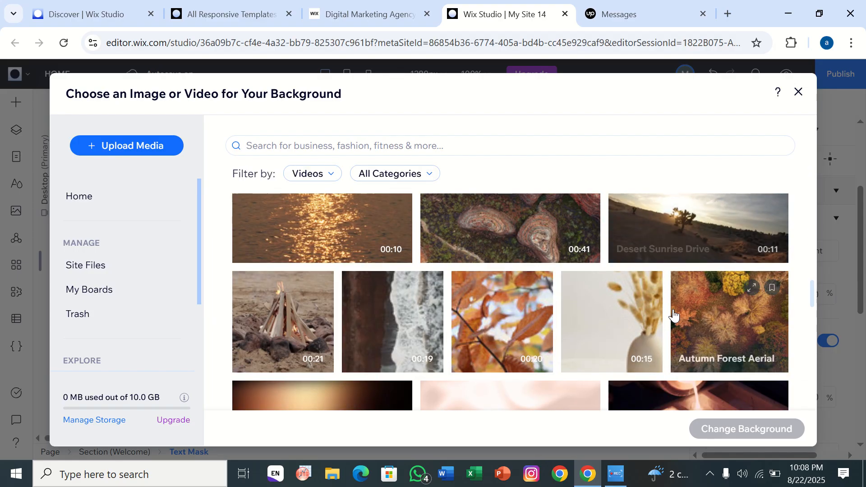
left_click(726, 322)
left_click(716, 430)
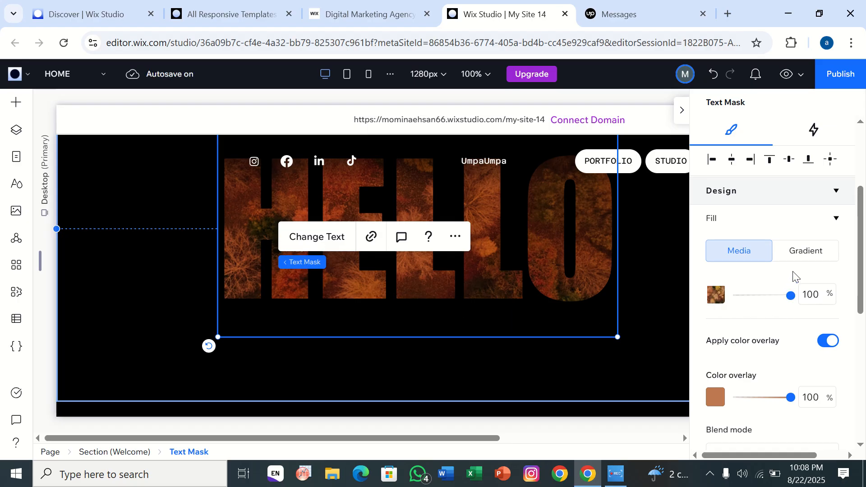
Step: Switch the HELLO text mask's fill from media to a linear gradient and set the gradient angle to 99°
left_click_drag(792, 296, 835, 311)
left_click(807, 251)
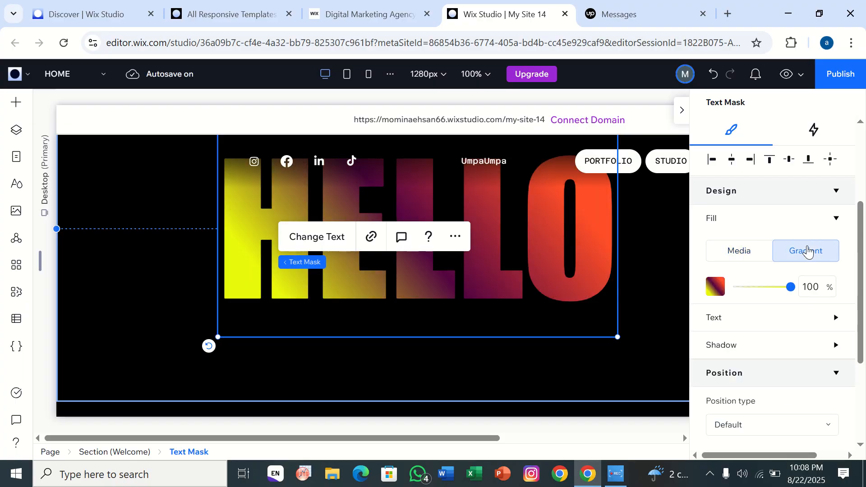
left_click(716, 290)
left_click_drag(791, 276, 827, 293)
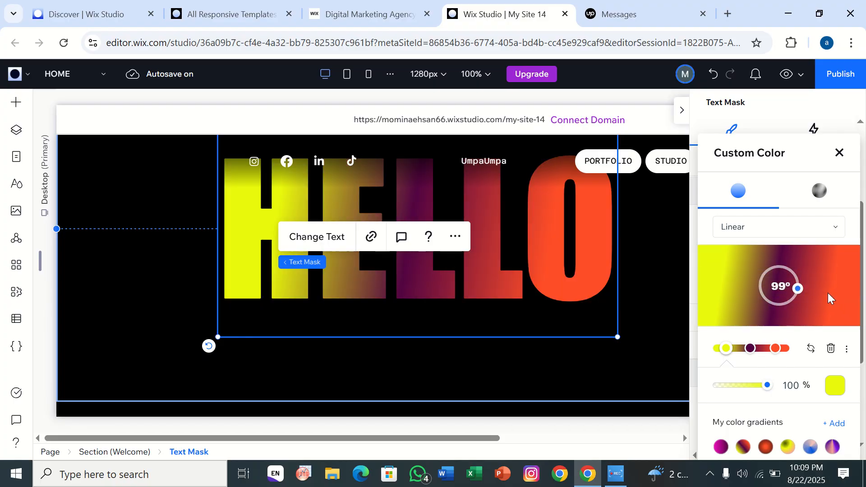
Step: Try the blue-and-peach and the purple conic gradient presets on the HELLO text mask, shifting each gradient's center point
left_click(810, 446)
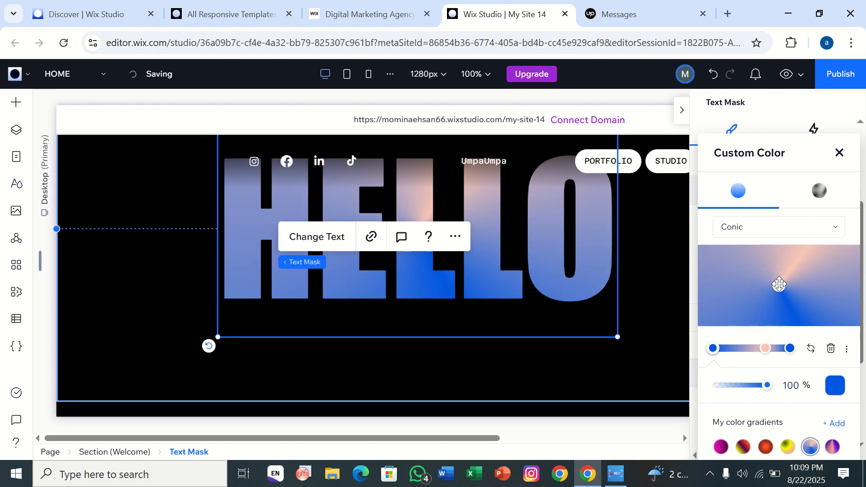
left_click_drag(777, 284, 761, 298)
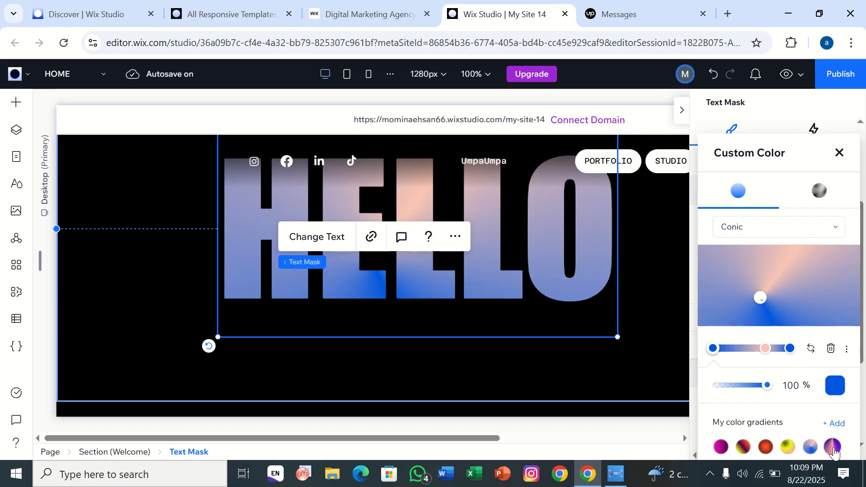
left_click(834, 450)
left_click(809, 288)
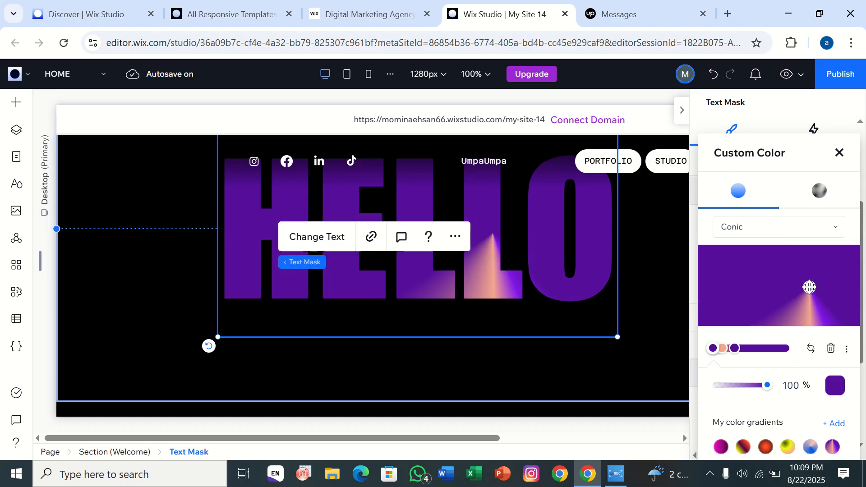
left_click(777, 283)
left_click(734, 280)
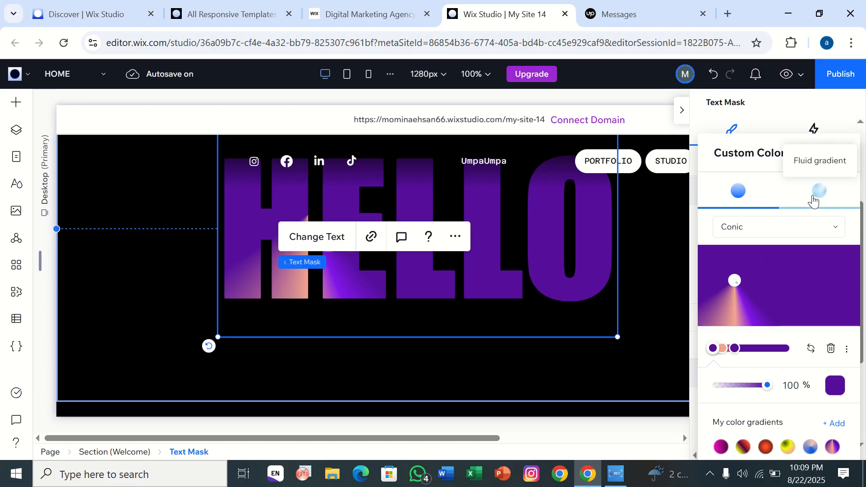
Step: Try a fluid gradient on the HELLO text mask, and return its fill to the autumn forest media
left_click(818, 191)
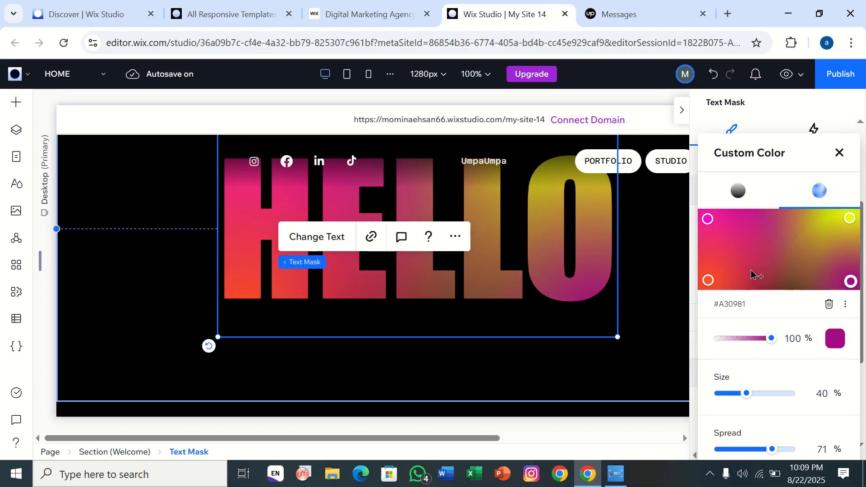
left_click(839, 153)
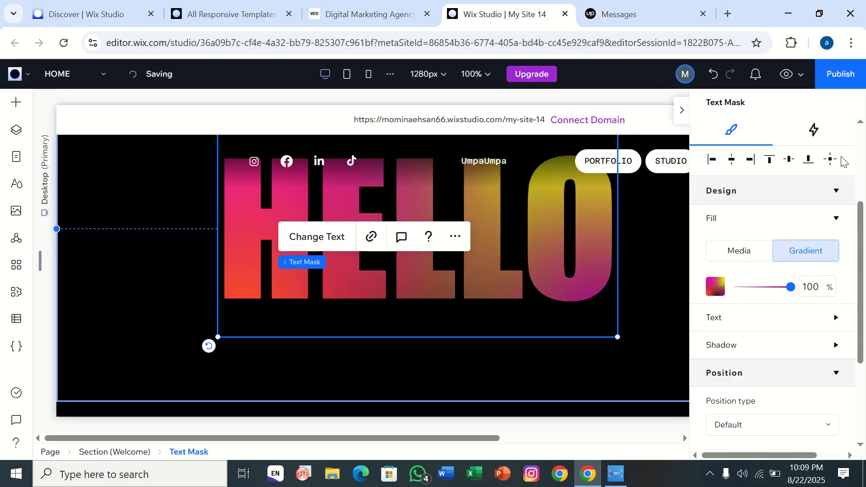
left_click(745, 253)
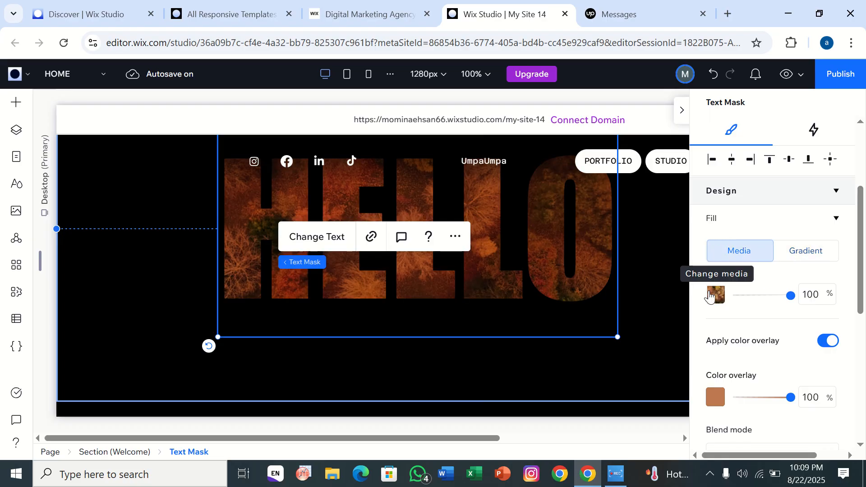
left_click(709, 298)
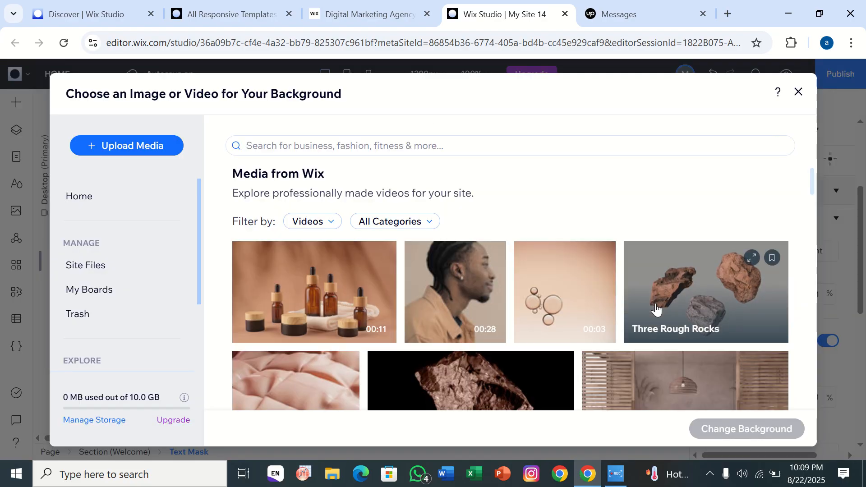
left_click(798, 92)
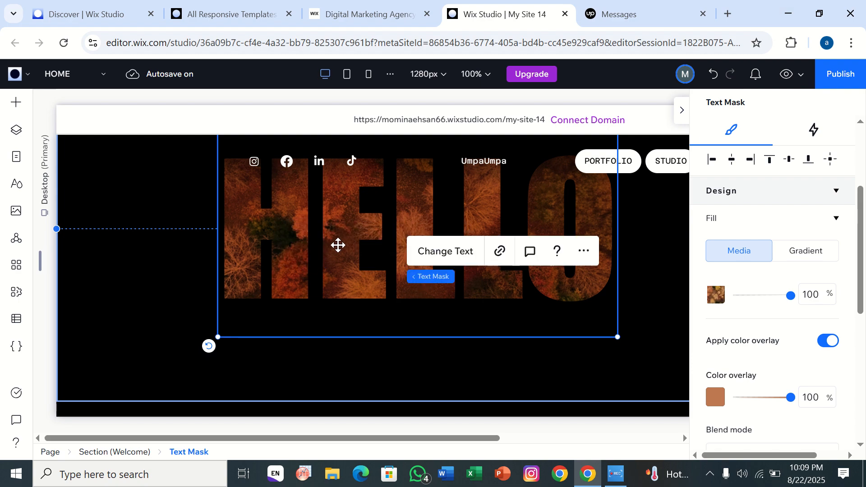
Step: Replace the text mask's wording with "haunted"
left_click(340, 247)
left_click(354, 217)
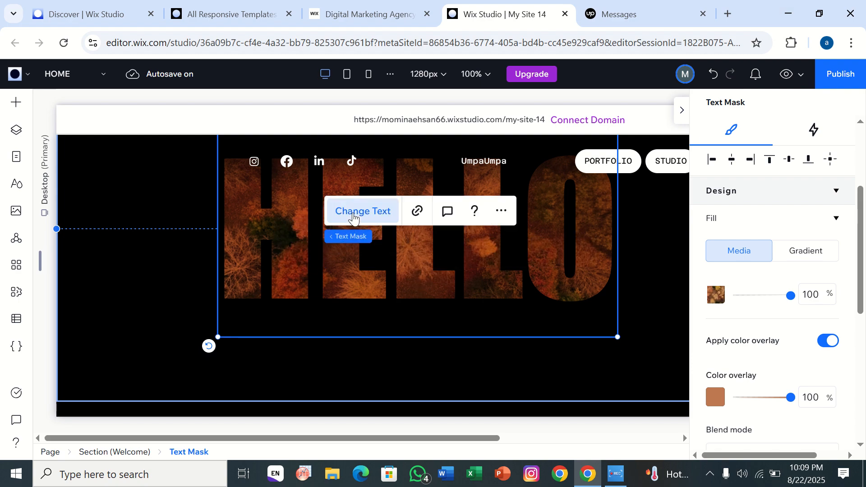
left_click(711, 261)
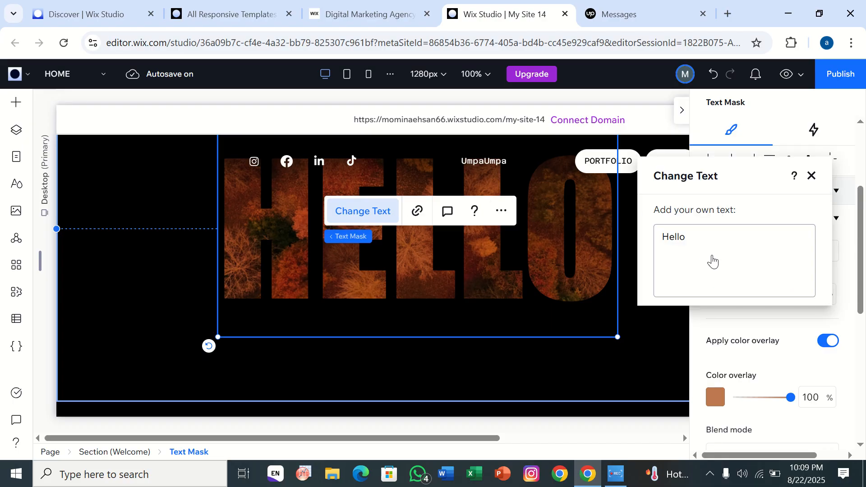
key("BackSpace")
key("BackSpace")
key("BackSpace")
key("BackSpace")
key("BackSpace")
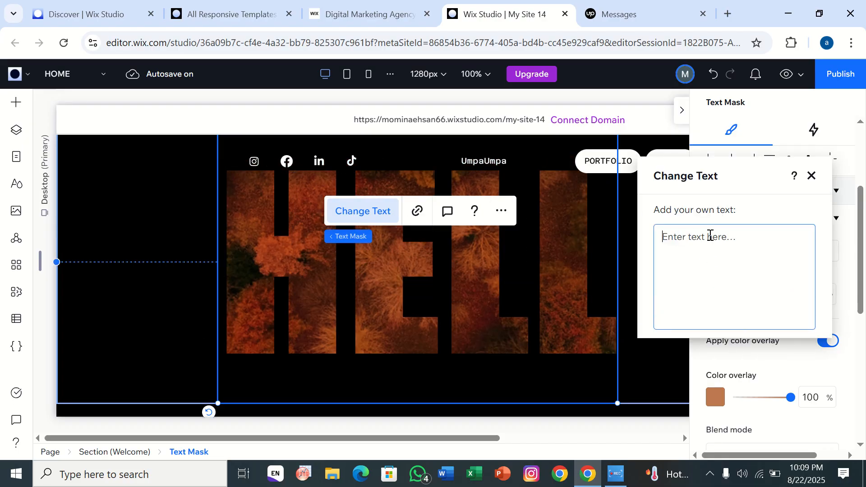
type("h")
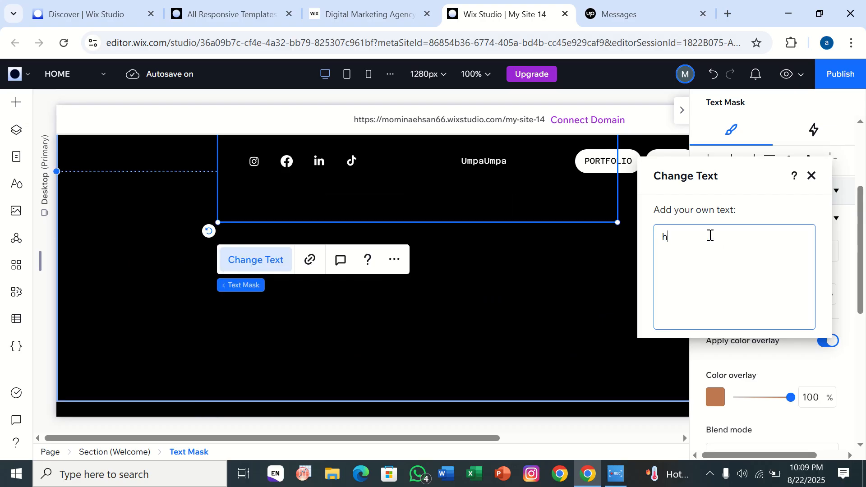
type("aunted")
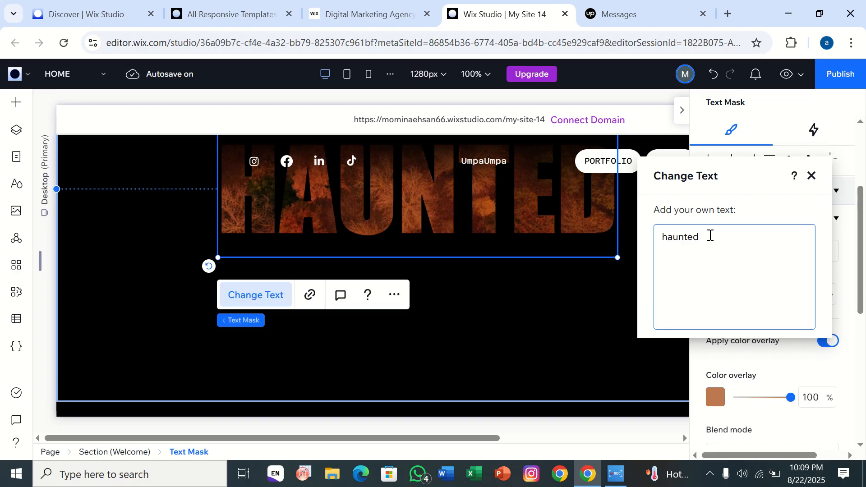
left_click(811, 175)
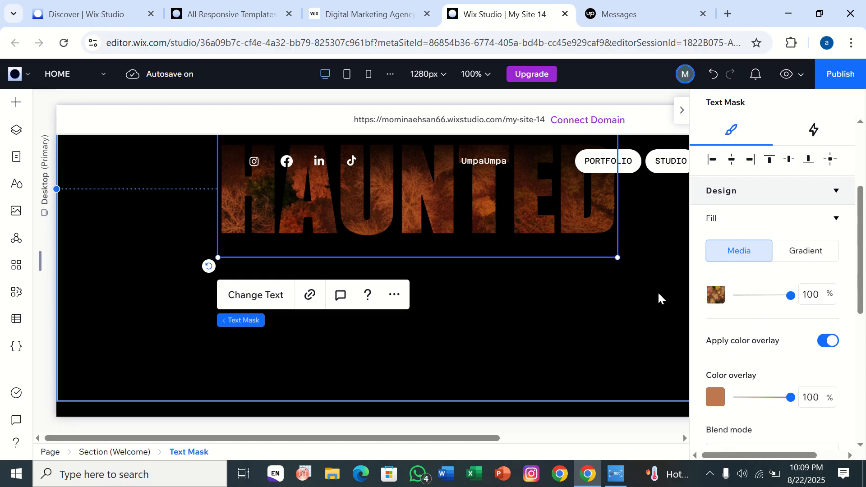
Step: Preview the site with the HAUNTED text mask and return to editing
left_click(659, 298)
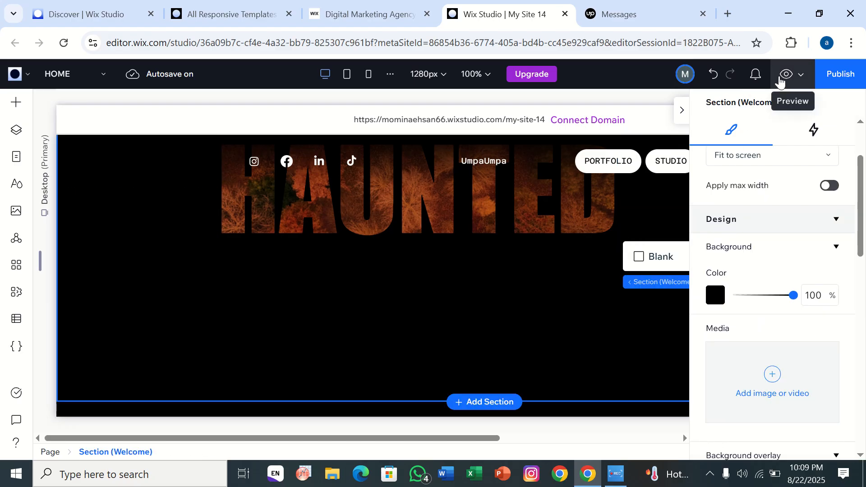
left_click(781, 82)
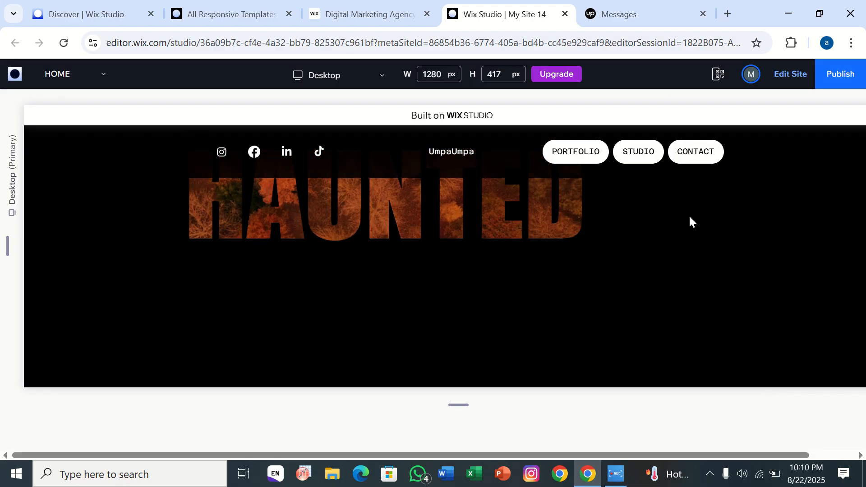
left_click(781, 63)
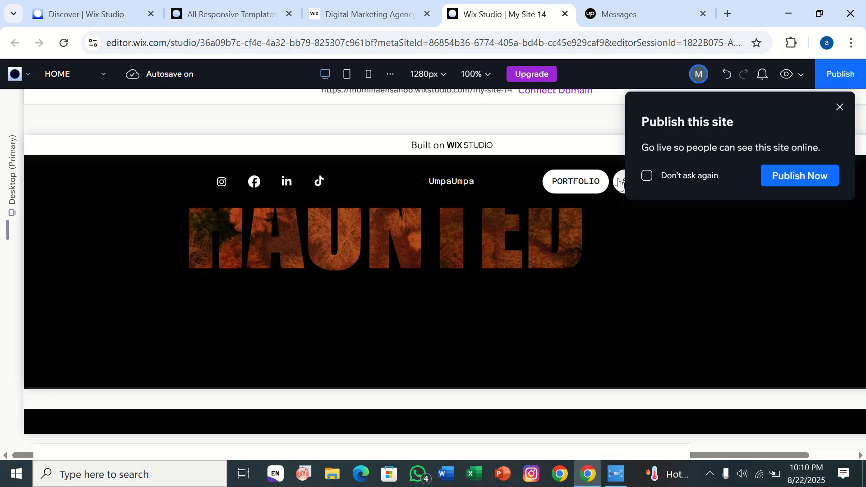
Step: Move the HAUNTED text mask down below the header to about Y 106 px and check it in the site preview
left_click(538, 234)
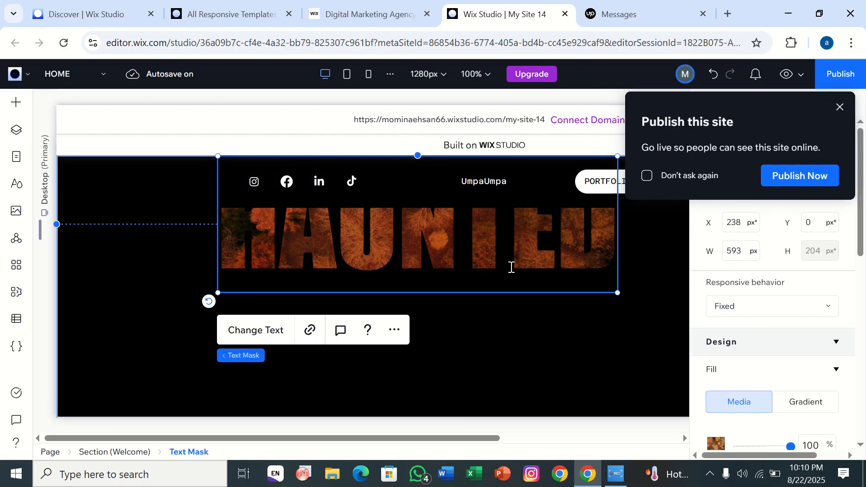
left_click(509, 264)
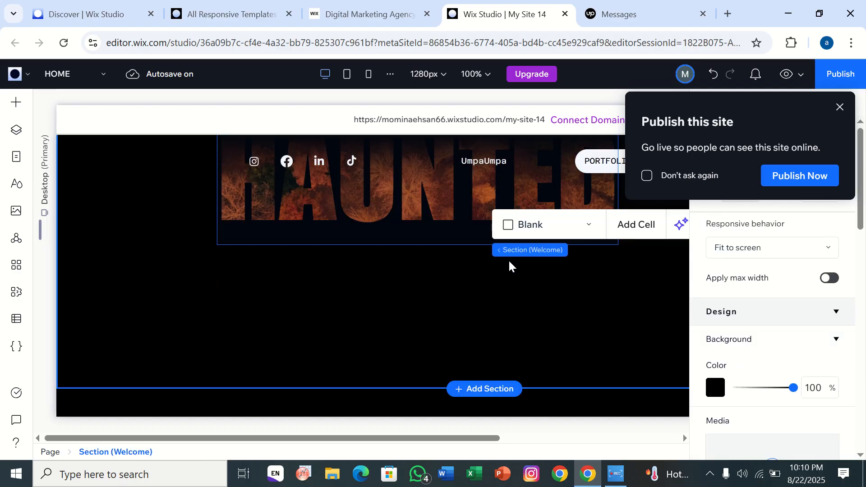
right_click(509, 264)
left_click(420, 226)
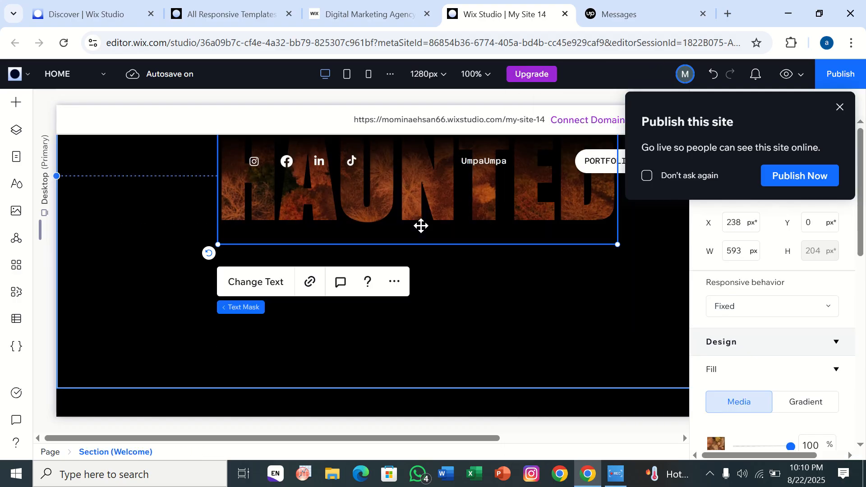
left_click_drag(421, 226, 421, 299)
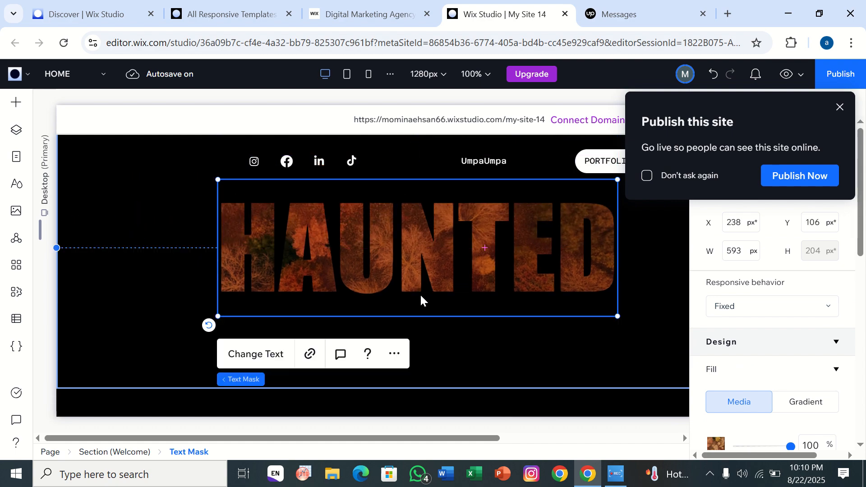
left_click(785, 75)
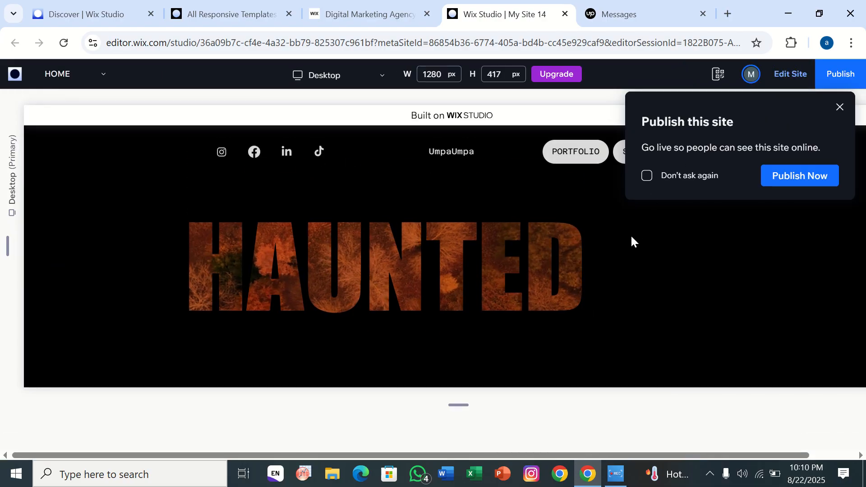
left_click(772, 85)
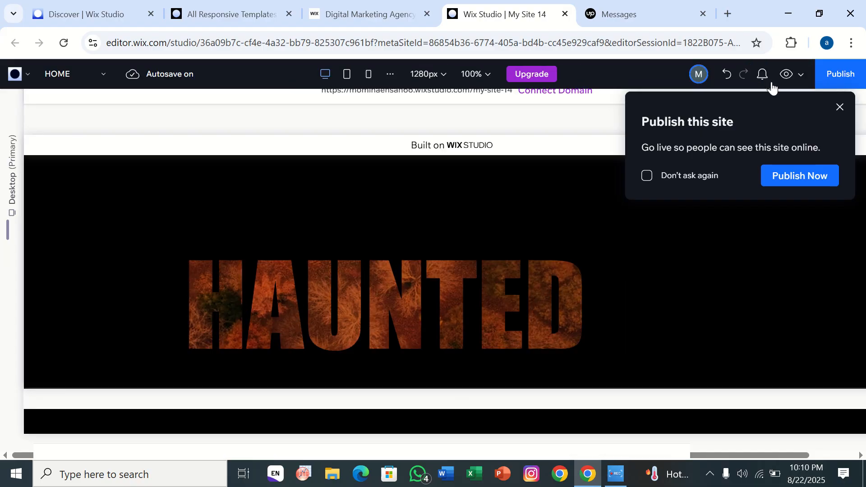